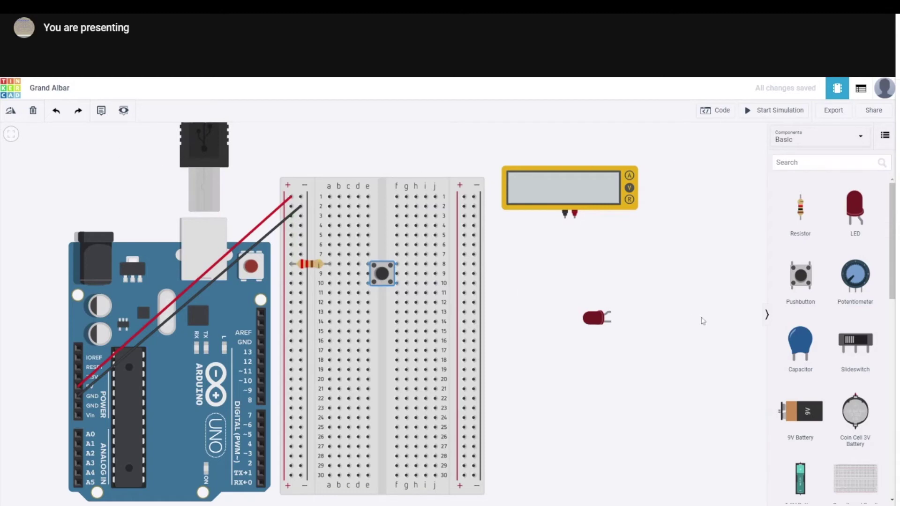
- Connect breadboard holes d10 and d13 with a red wire, and place the LED with its legs in e13 and e14
click(358, 284)
click(359, 312)
key(2)
drag(605, 320, 363, 321)
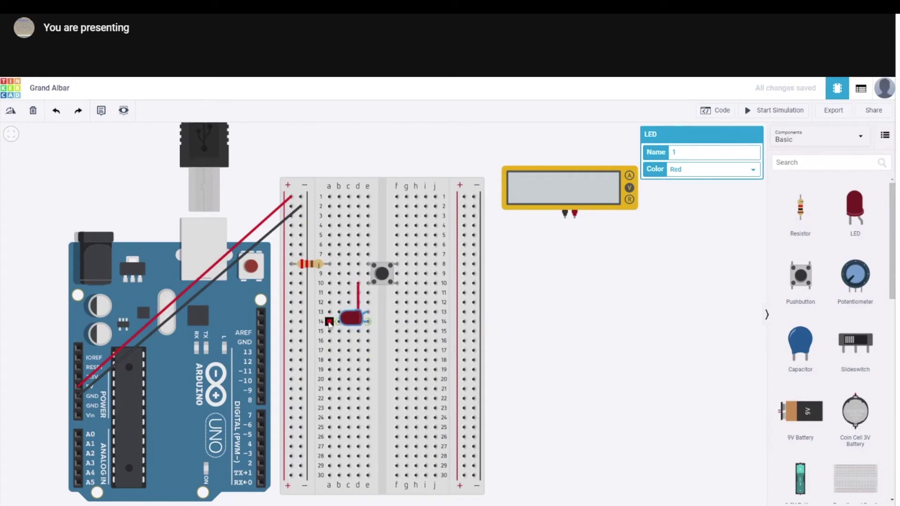
- Connect hole a14 to the negative rail at row 15 with a black wire
drag(330, 321, 300, 332)
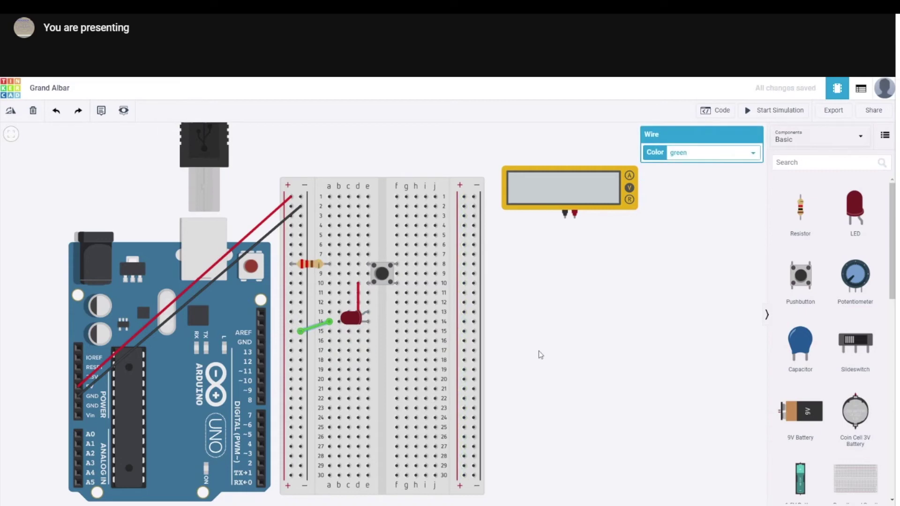
click(686, 157)
click(685, 165)
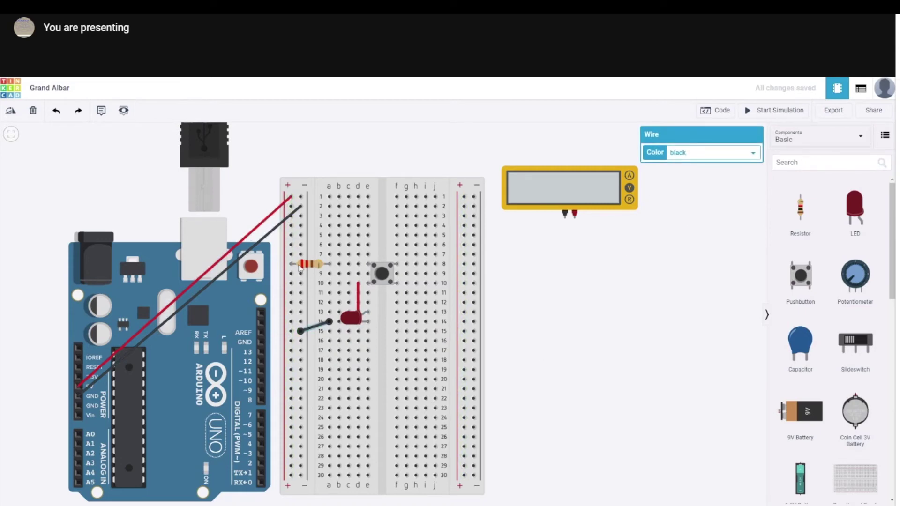
click(358, 283)
- Run the simulation and operate the pushbutton repeatedly to test the single-switch LED circuit
click(777, 111)
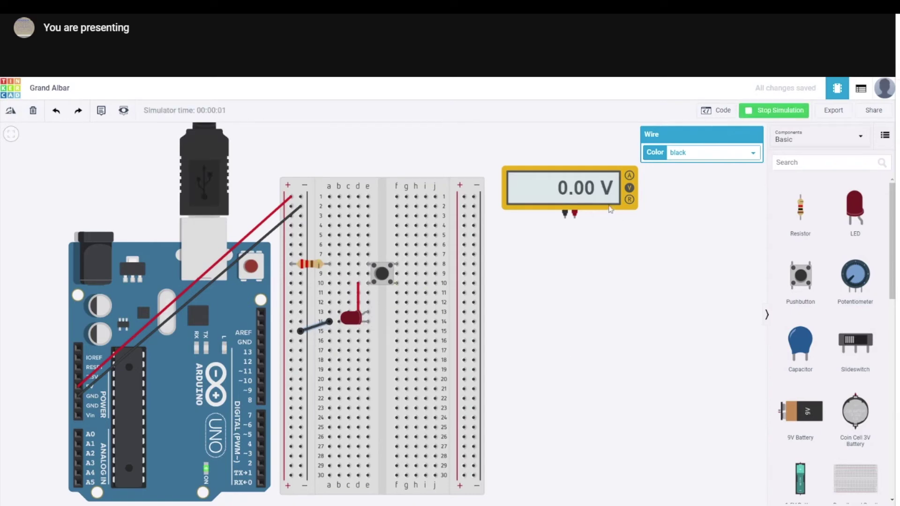
click(382, 276)
click(382, 275)
click(382, 275)
click(382, 275)
click(382, 275)
click(382, 276)
click(384, 272)
click(386, 276)
click(388, 279)
click(386, 275)
click(386, 275)
click(386, 276)
click(383, 275)
- Check the manual's series circuit diagram, then move the LED off the breadboard and delete its red and black jumper wires
key(alt+Tab)
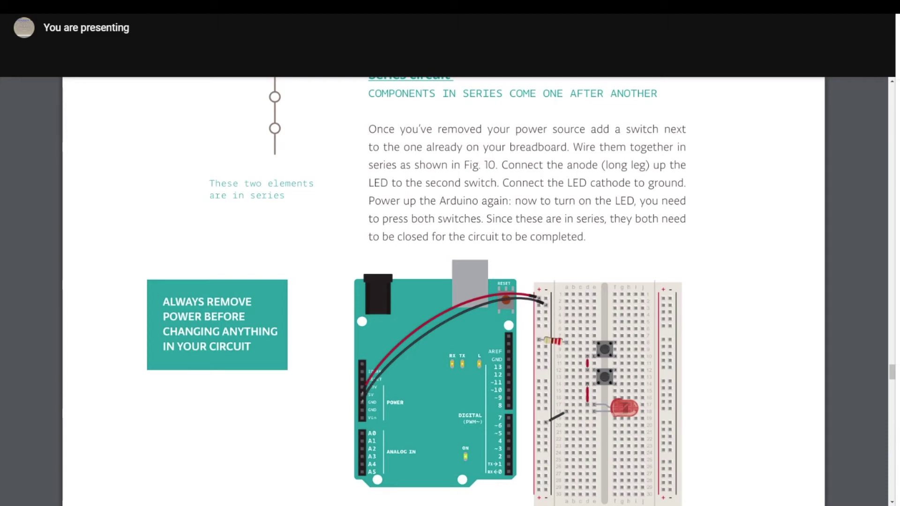
key(alt+Tab)
drag(352, 320, 633, 314)
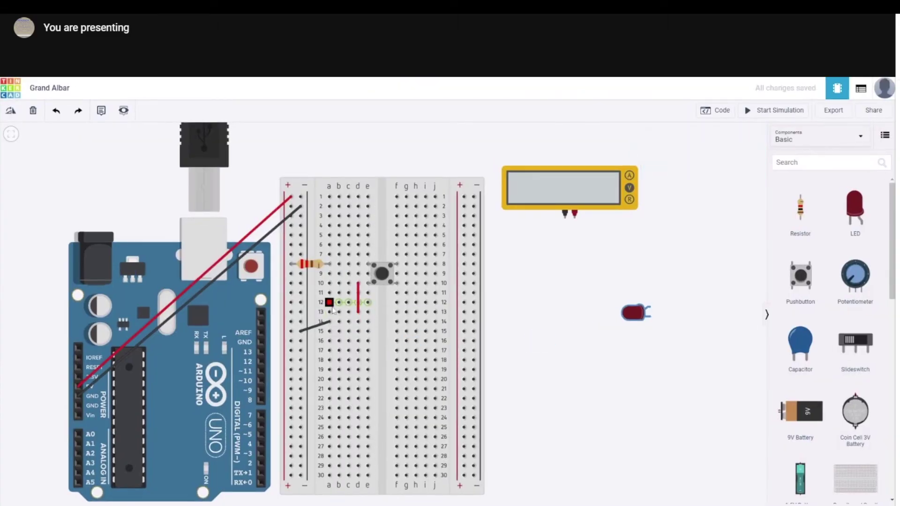
click(358, 302)
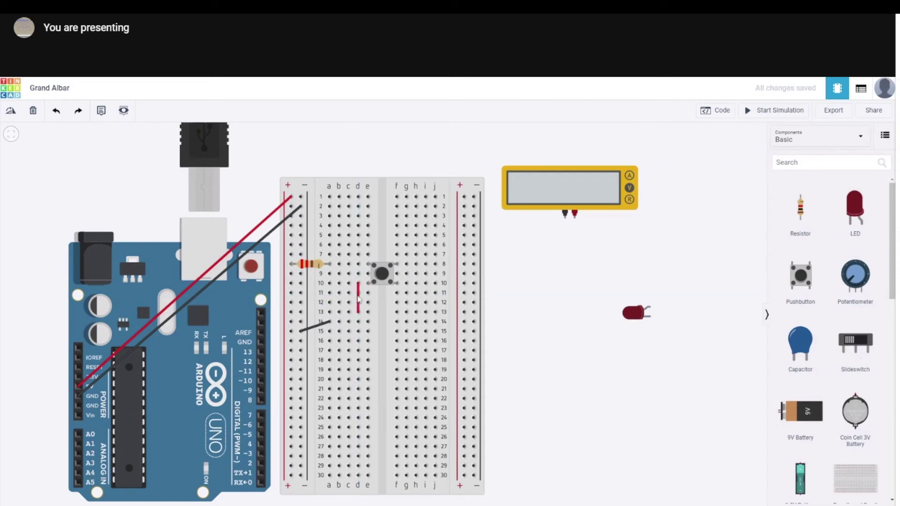
click(358, 297)
key(Delete)
key(Escape)
click(323, 327)
click(321, 324)
key(Delete)
- Add a second pushbutton rotated 90° and place it across the breadboard's central gap at rows 12 to 14
drag(799, 281, 549, 340)
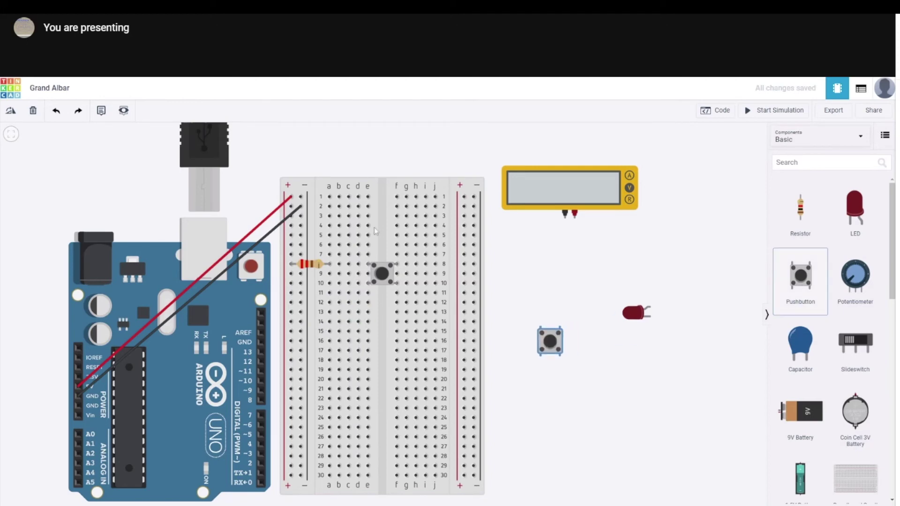
click(10, 111)
click(11, 112)
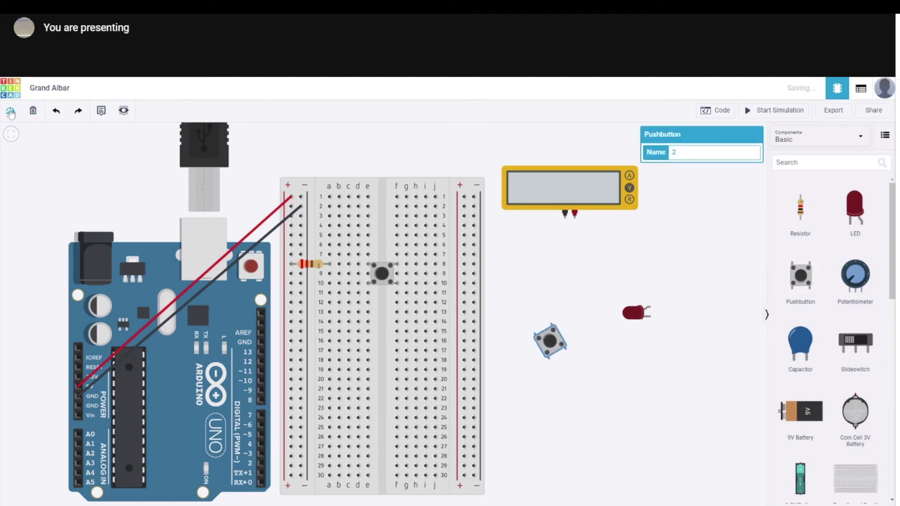
click(11, 111)
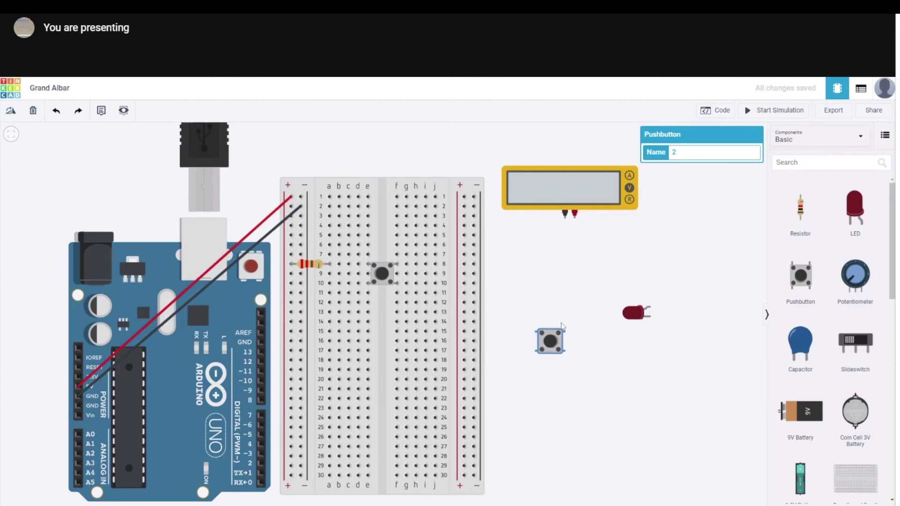
drag(547, 340, 379, 310)
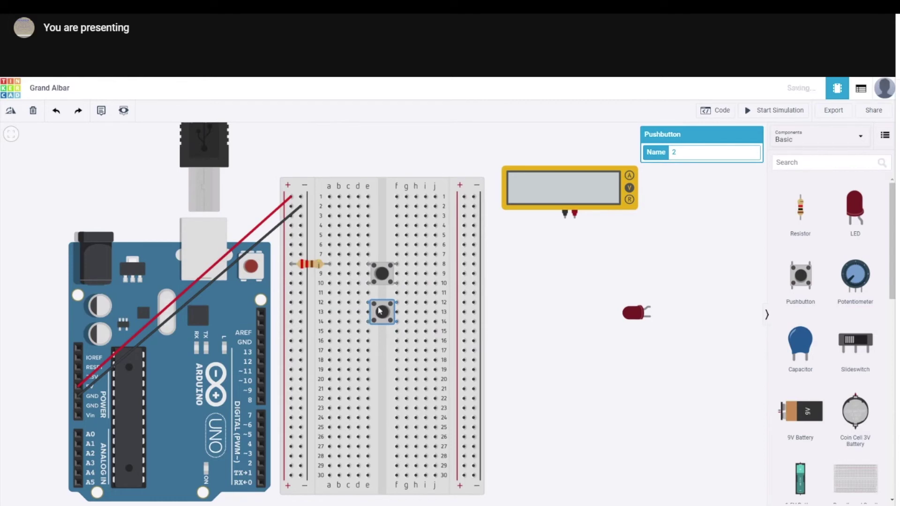
- Connect the two pushbuttons in series with a red wire from d10 to d12
click(357, 283)
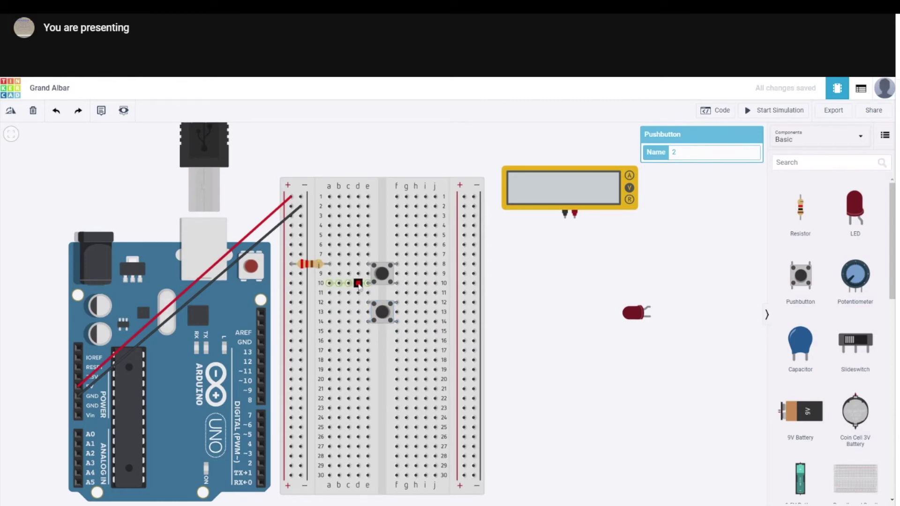
click(357, 302)
key(2)
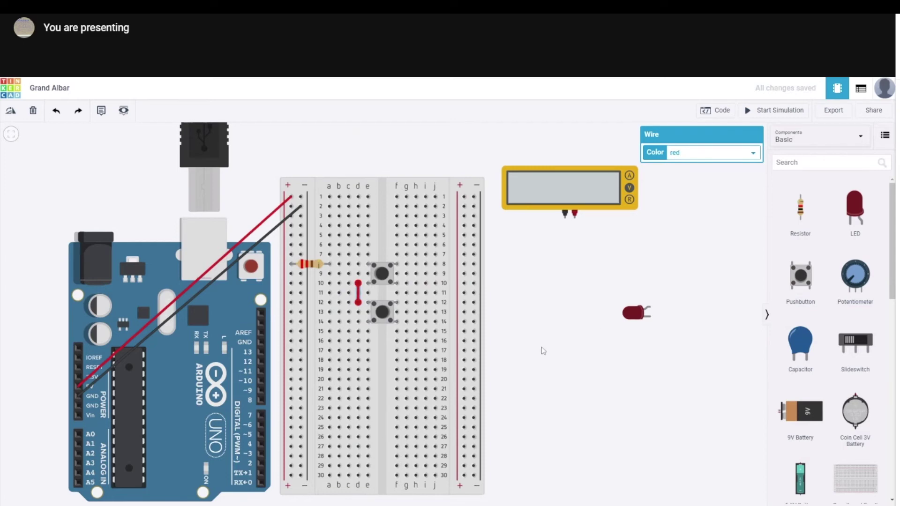
- Run a wire from d14 to d17 and place the LED with its legs in e17 and e18
click(357, 322)
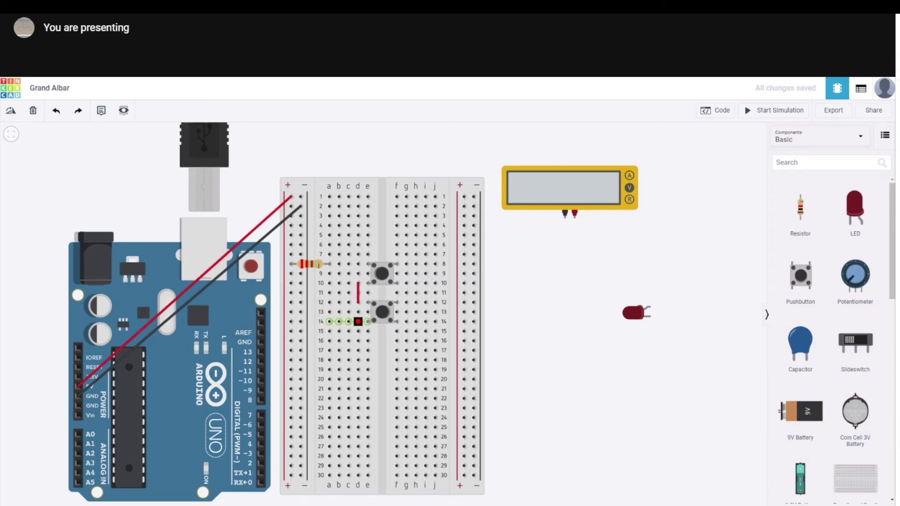
click(358, 323)
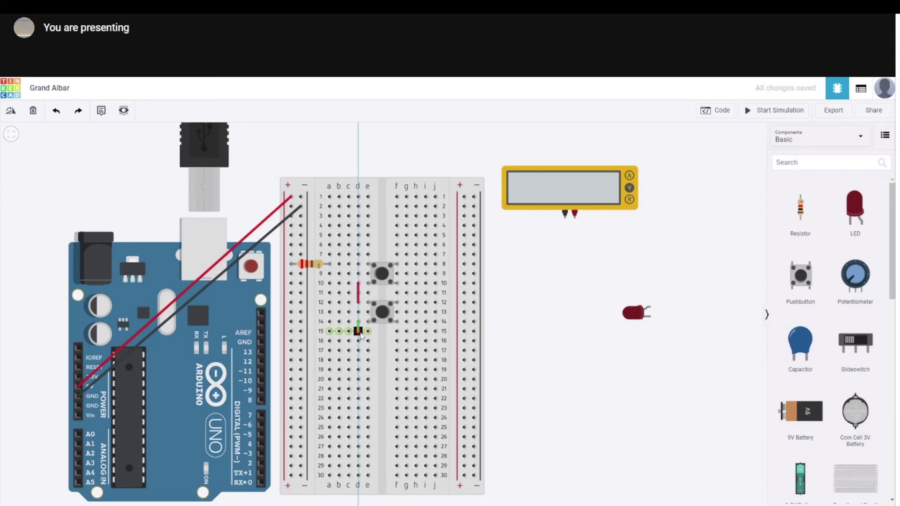
click(358, 350)
drag(636, 312, 362, 357)
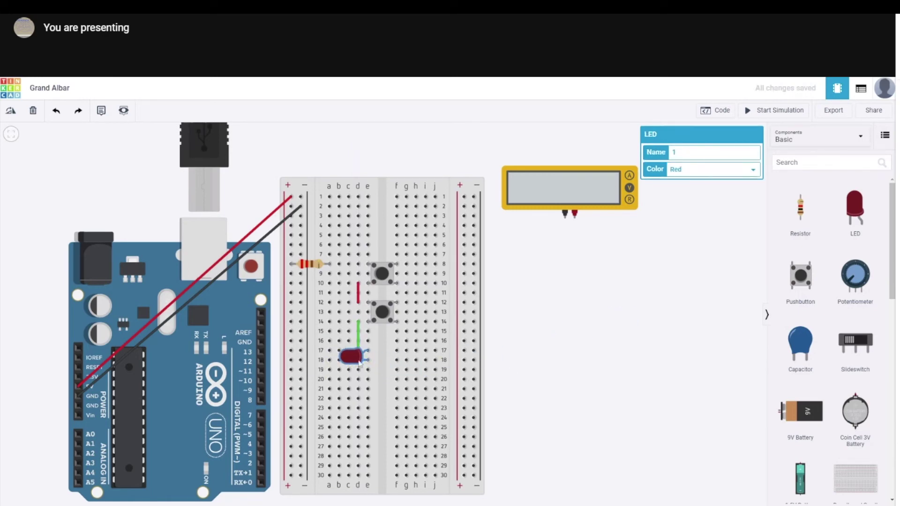
- Connect hole a18 to the negative rail at row 20 with a black wire
click(329, 360)
click(300, 379)
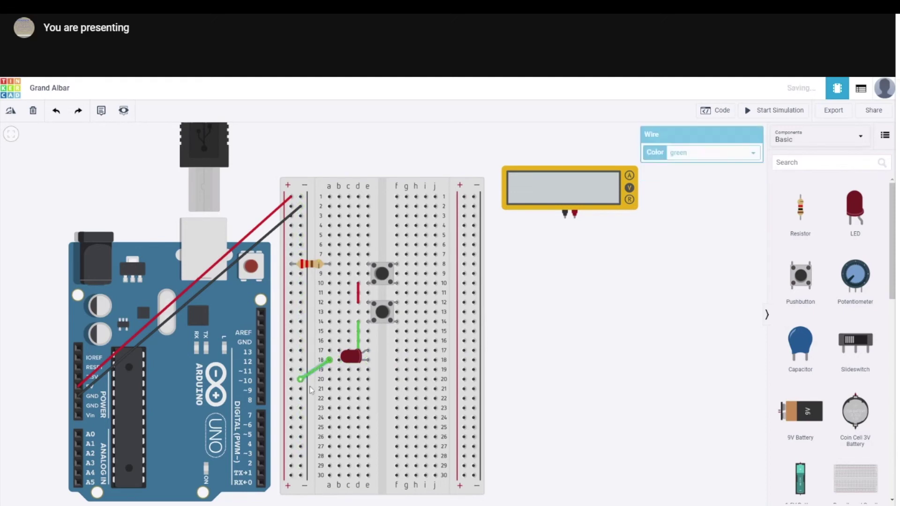
click(698, 157)
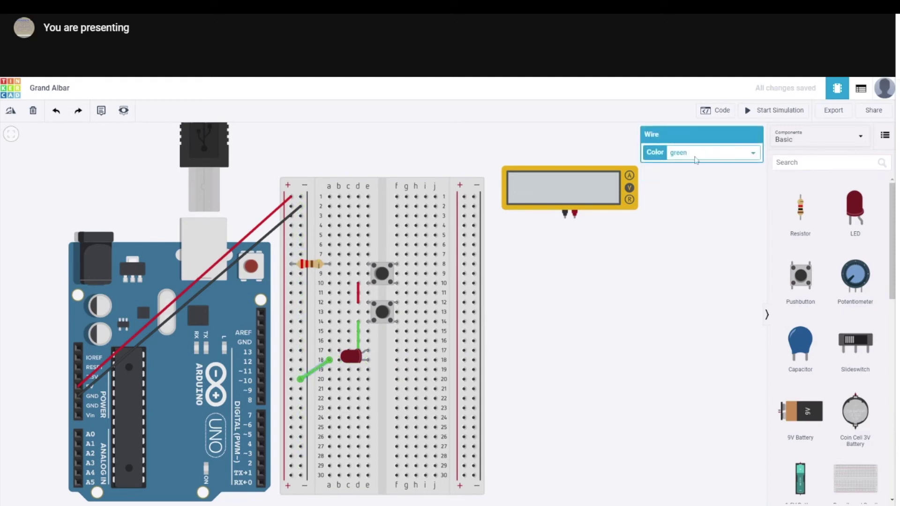
click(695, 164)
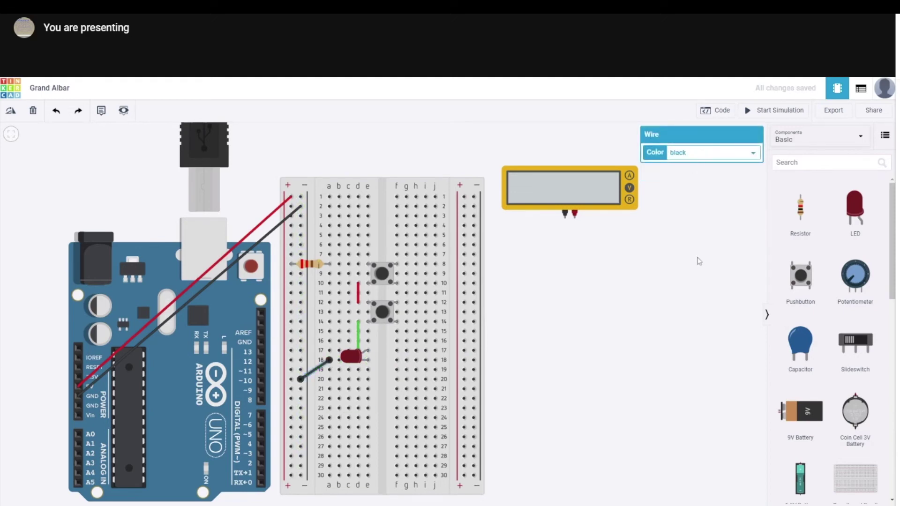
- Simulate the series circuit using the upper pushbutton, and color the wire between the lower pushbutton and the LED red
click(770, 110)
click(381, 273)
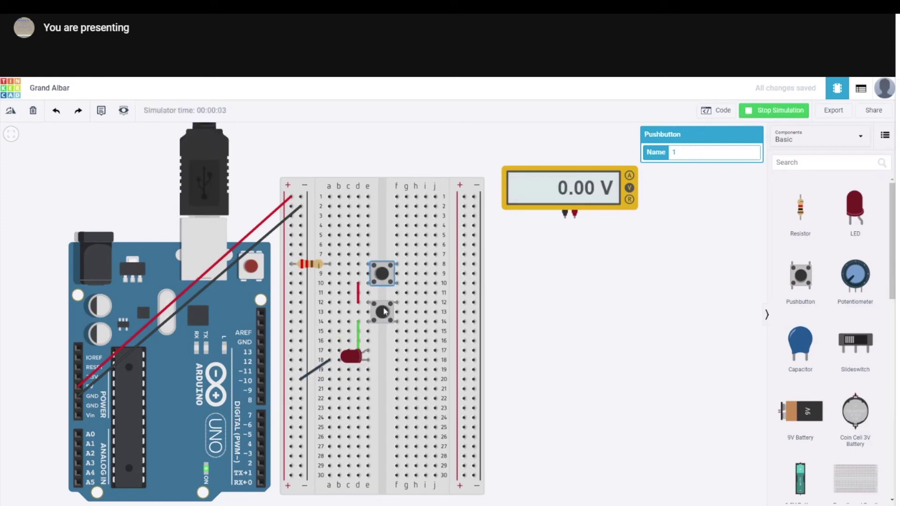
key(ctrl+z)
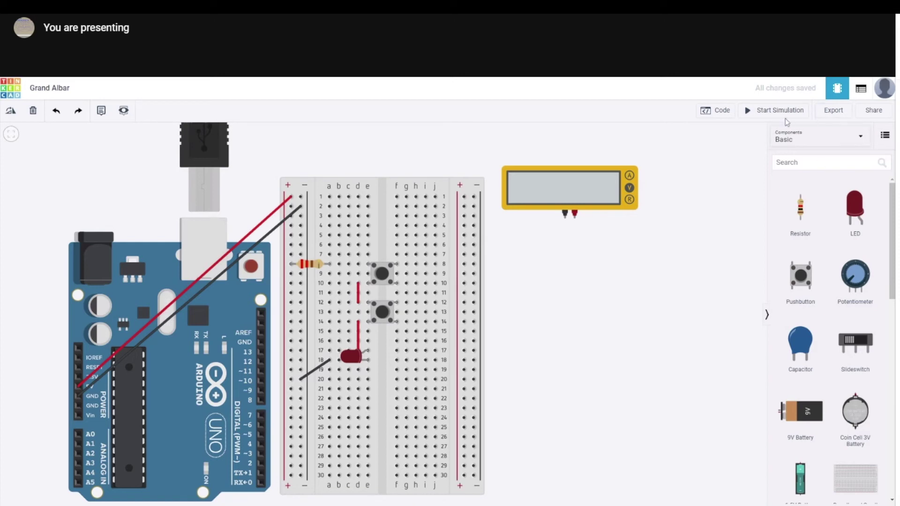
- Switch to the manual to examine the series circuit schematic in Fig. 11, and return to the circuit design
key(alt+Tab)
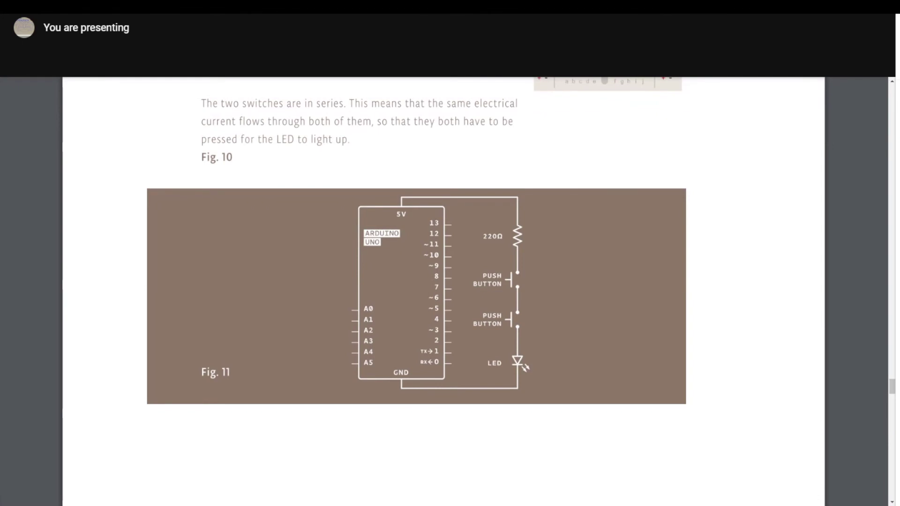
key(alt+Tab)
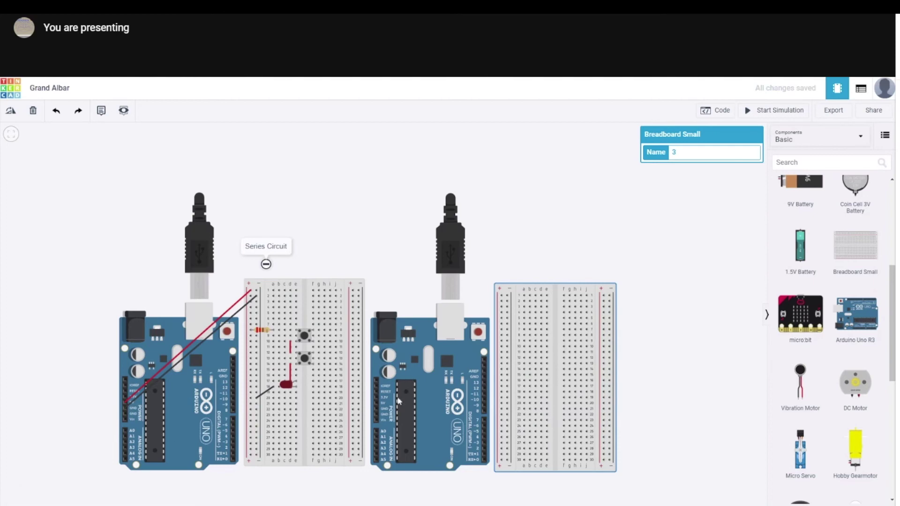
- Add a note reading "Parallel Circuit" above the second breadboard
scroll(398, 398, up, 3)
drag(667, 197, 515, 141)
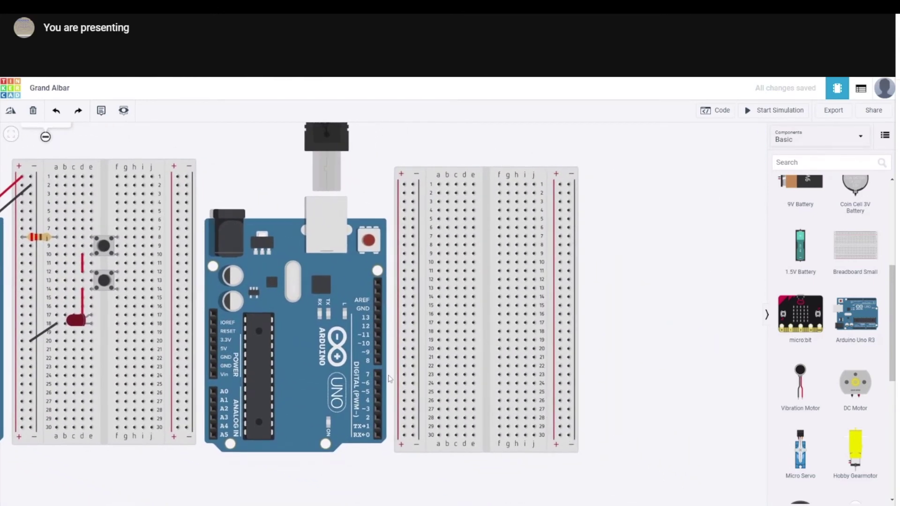
scroll(392, 383, down, 1)
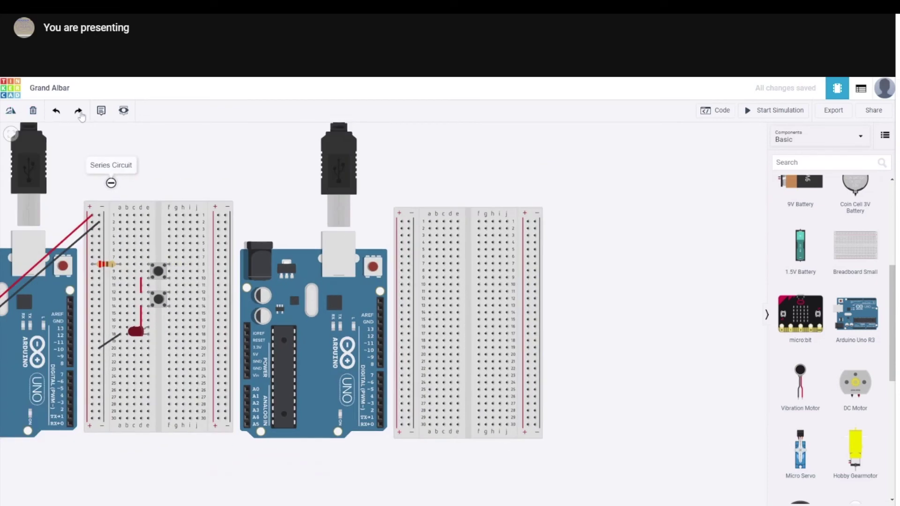
click(345, 147)
drag(345, 148, 429, 184)
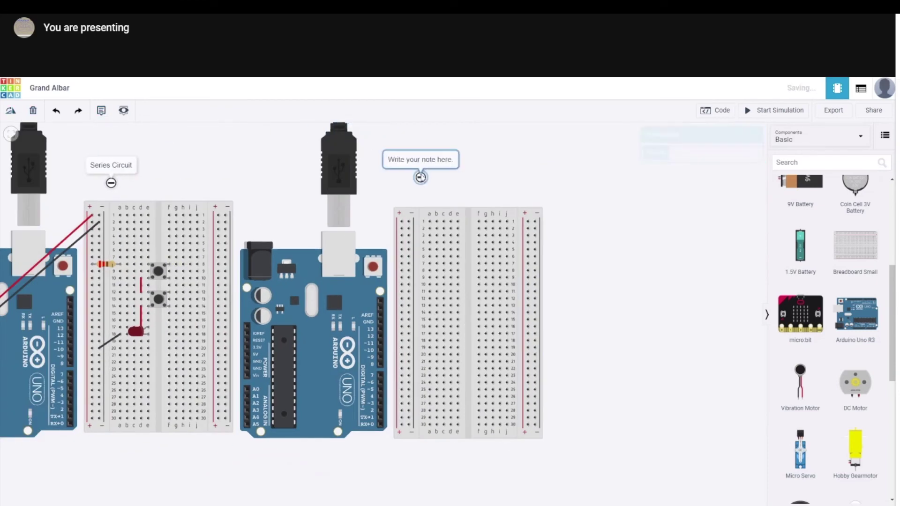
text(Paralle)
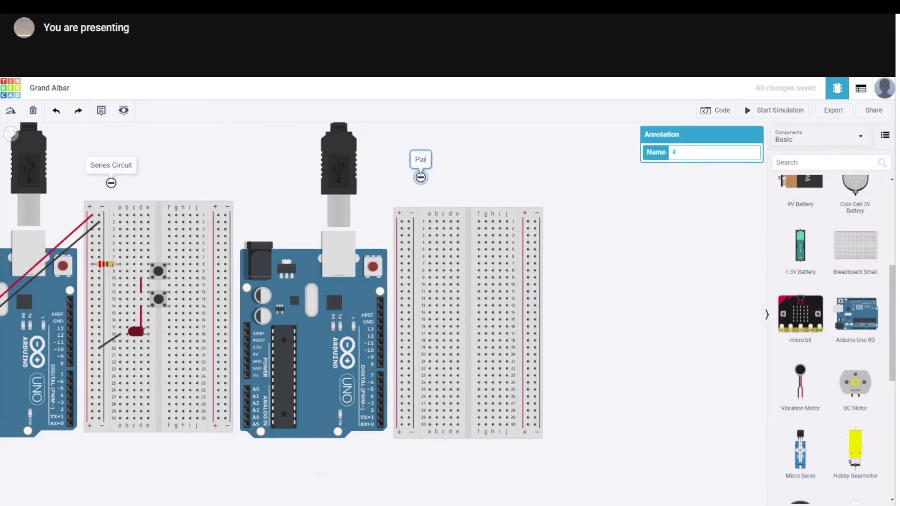
text(l Circuit)
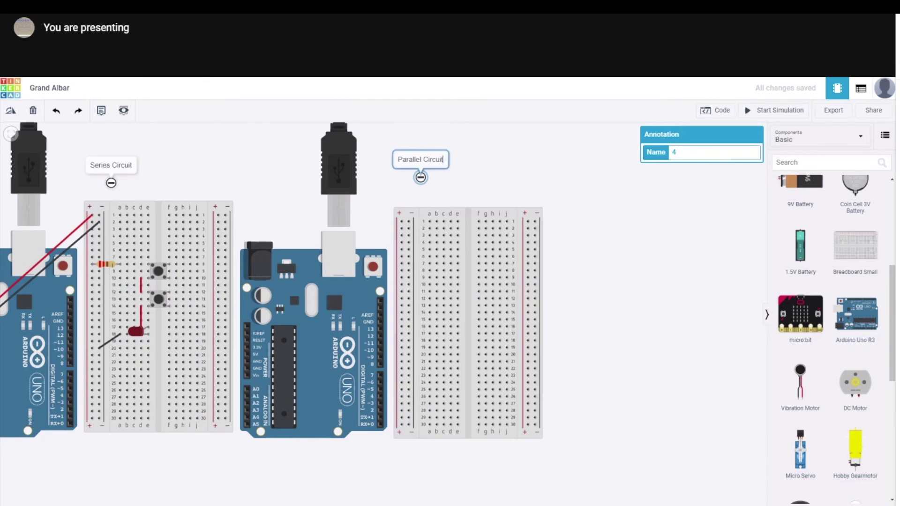
click(488, 168)
- Wire the second Arduino's 5V to its breadboard's positive rail in red and its GND to the negative rail in black
click(248, 354)
click(401, 226)
click(401, 222)
click(686, 153)
click(688, 177)
click(247, 361)
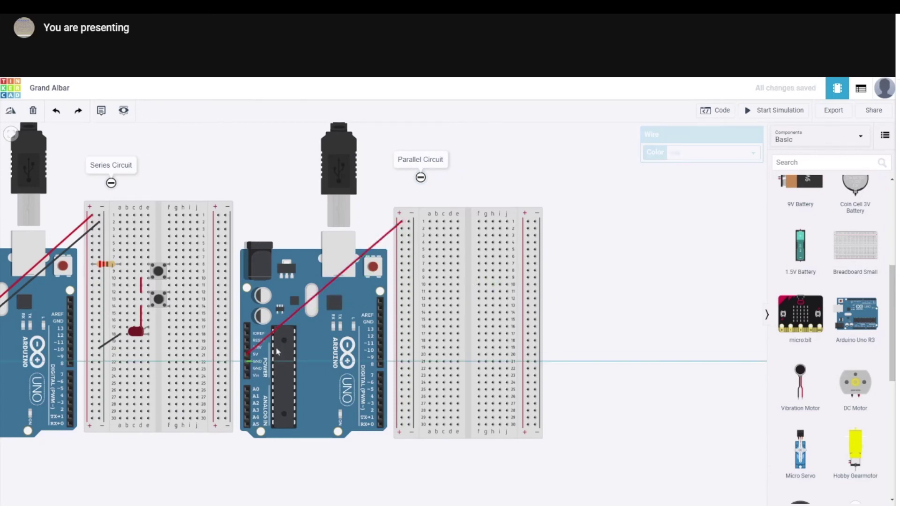
click(408, 228)
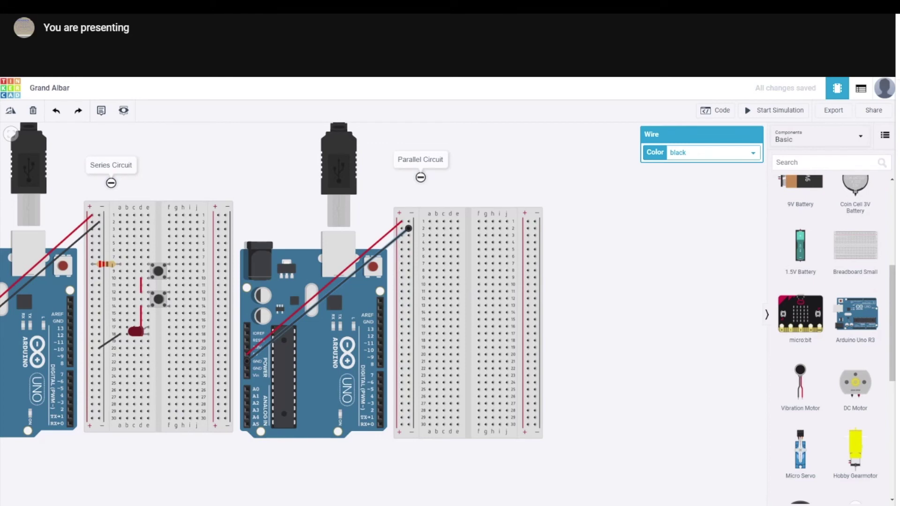
- Add a horizontal 220 Ω resistor bridging the second breadboard's positive rail and hole a8
scroll(803, 356, up, 5)
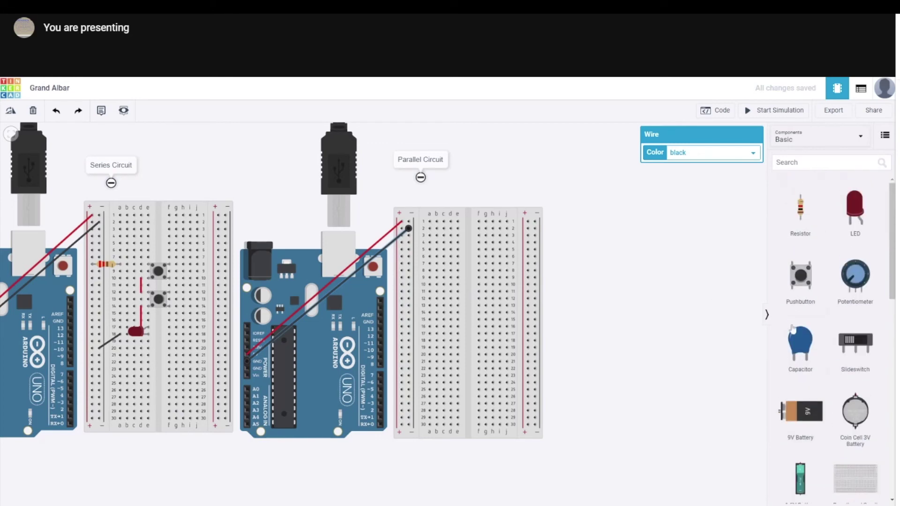
drag(797, 218, 570, 309)
click(10, 112)
click(10, 112)
click(11, 112)
double_click(690, 168)
text(220)
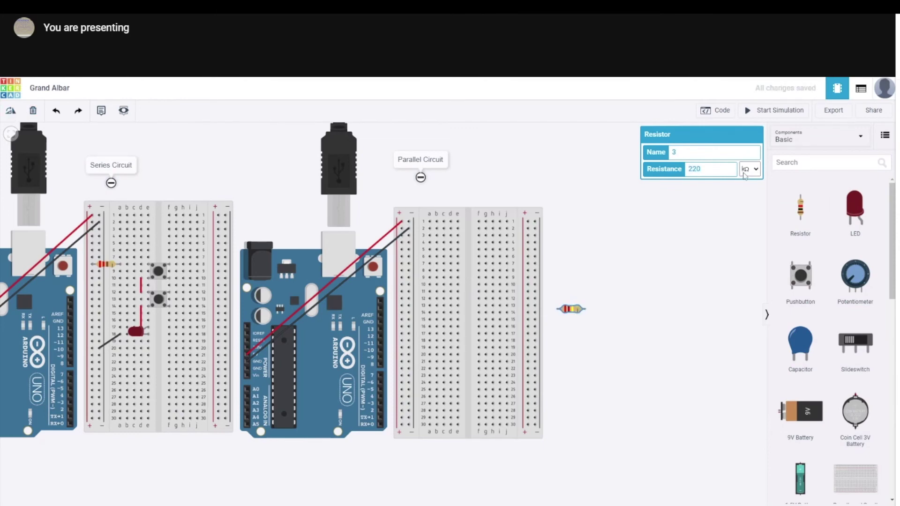
click(758, 181)
drag(571, 311, 525, 310)
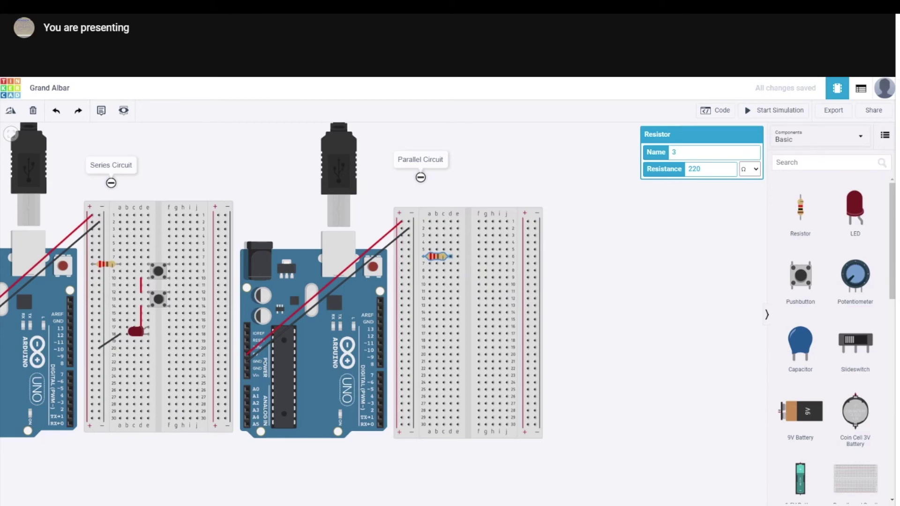
drag(436, 256, 416, 270)
- Add a pushbutton beside the second breadboard
drag(800, 276, 651, 281)
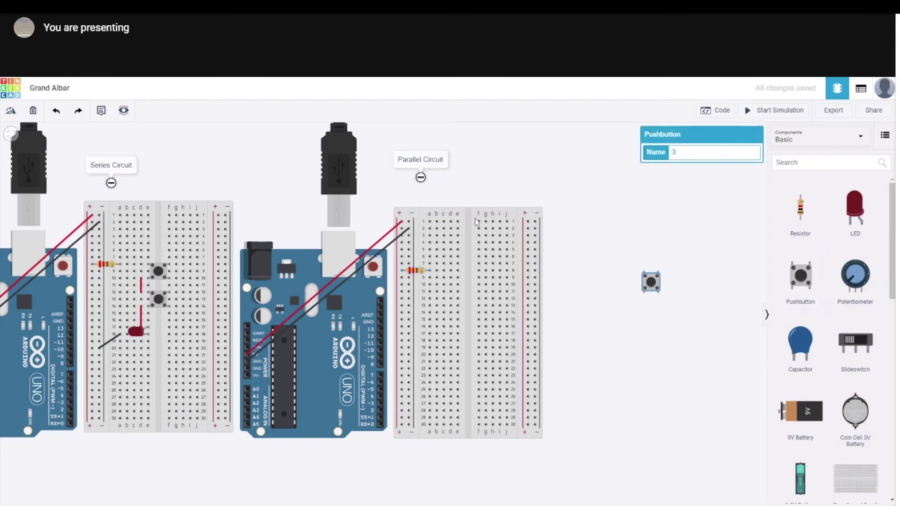